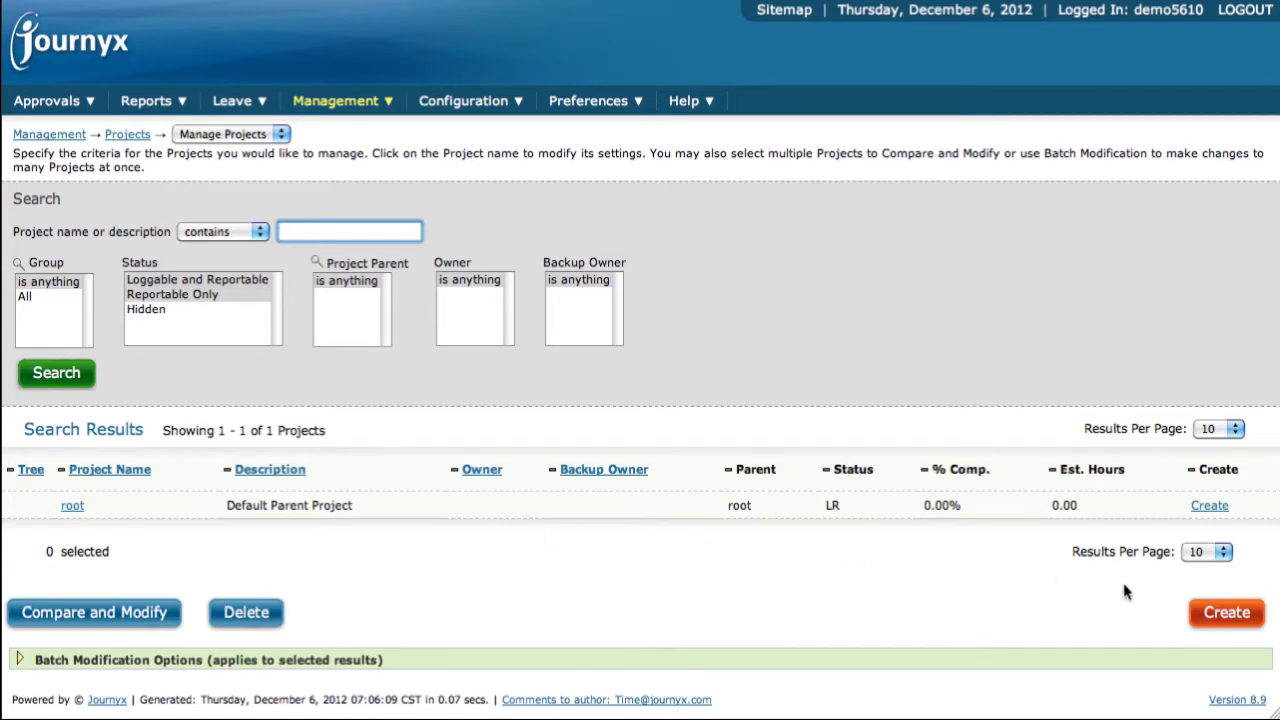
# Start creating a new project and look over its general settings and custom fields.
pyautogui.click(1220, 618)
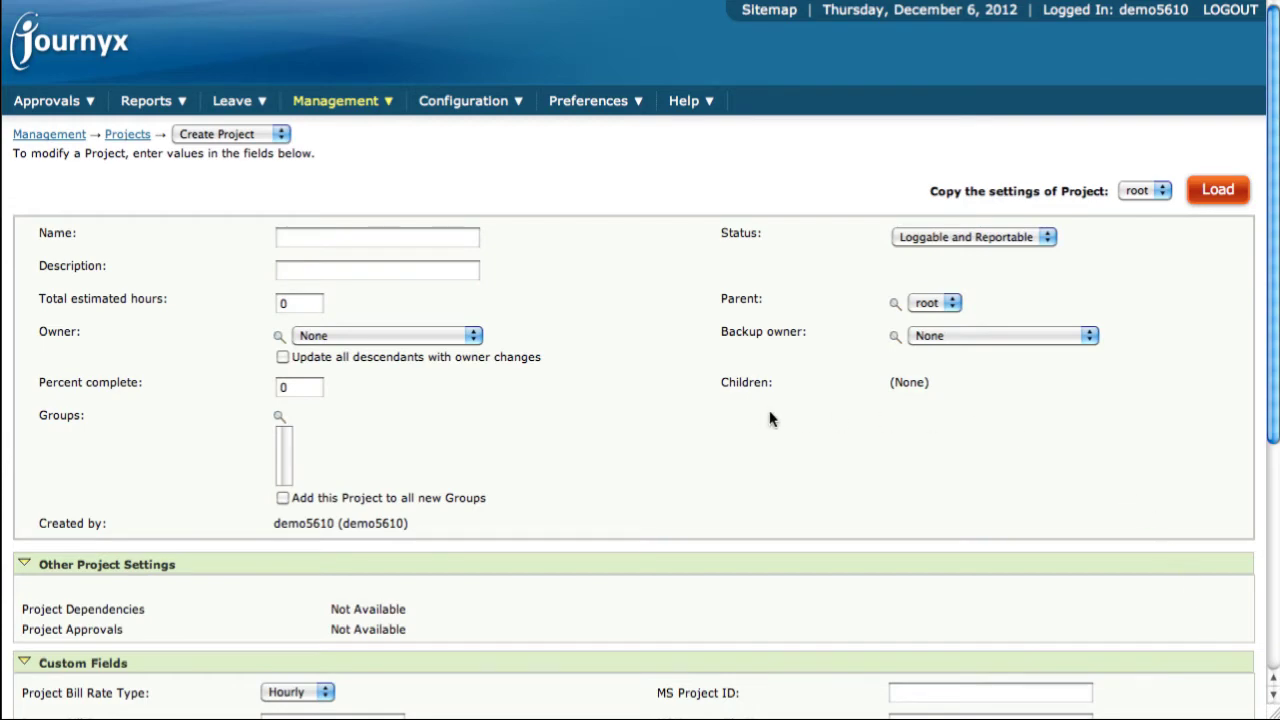
pyautogui.scroll(-5, 585, 378)
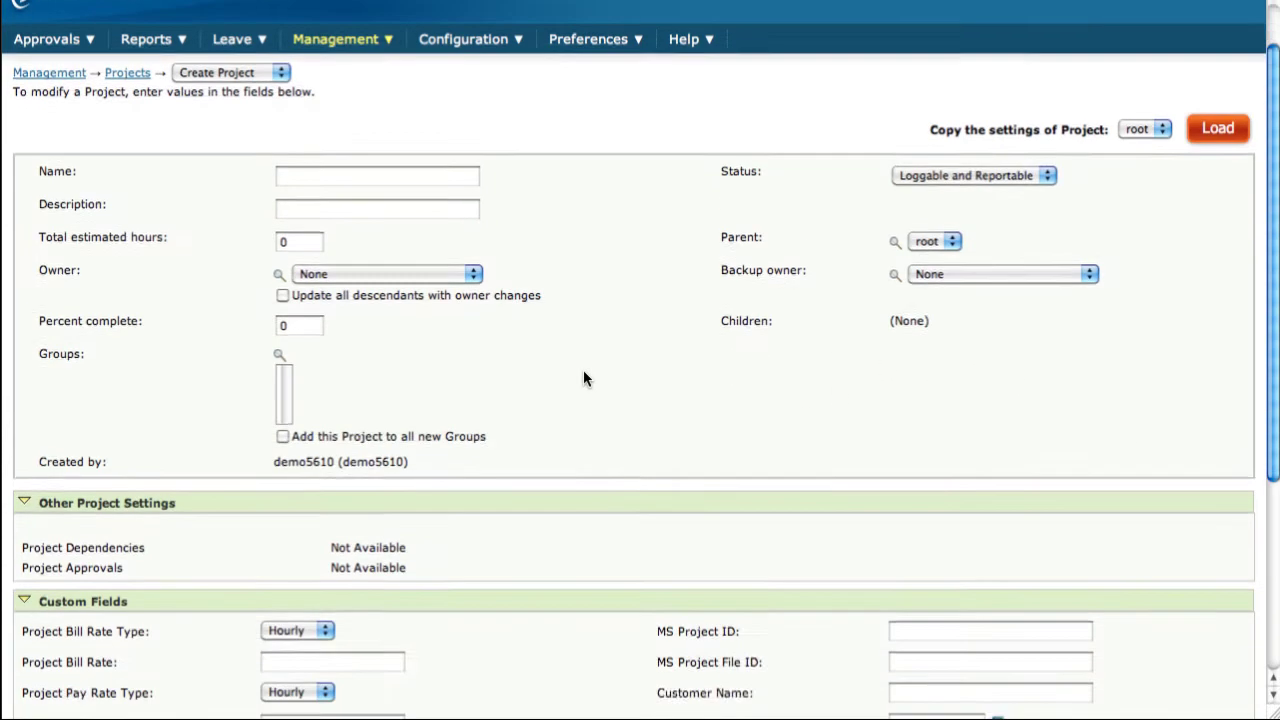
pyautogui.scroll(4, 585, 378)
pyautogui.scroll(1, 585, 378)
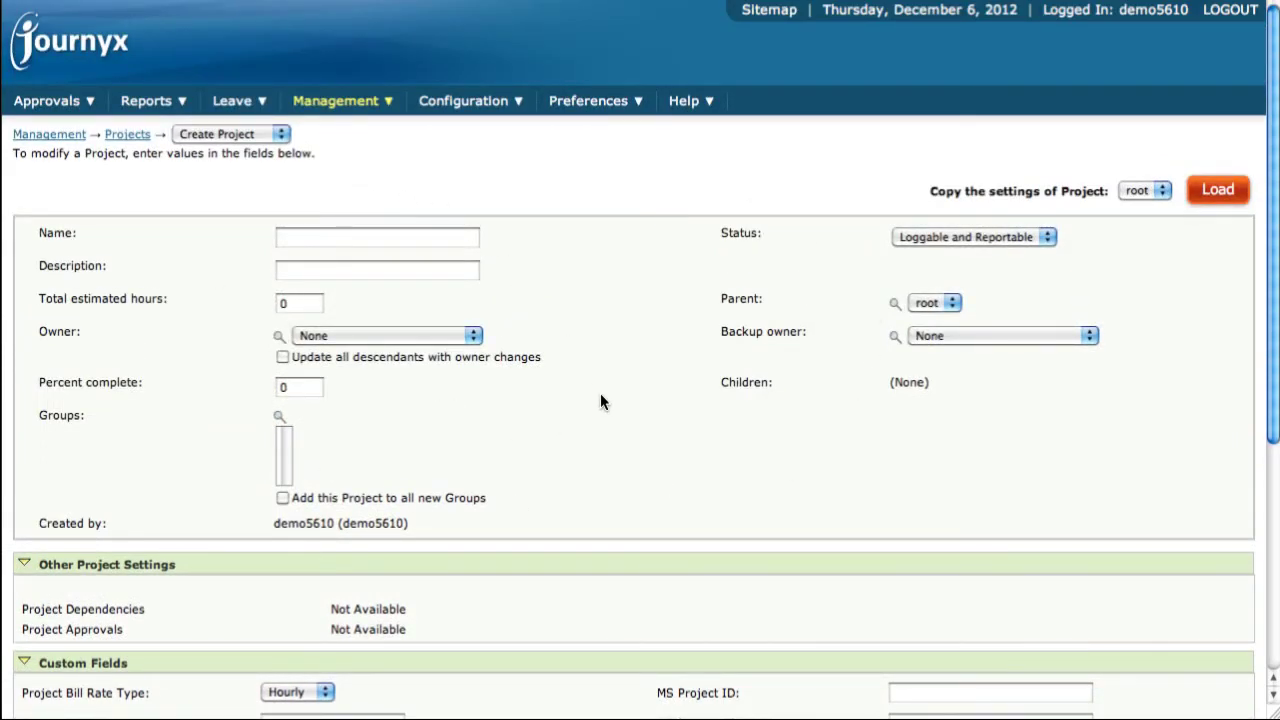
pyautogui.scroll(-5, 600, 402)
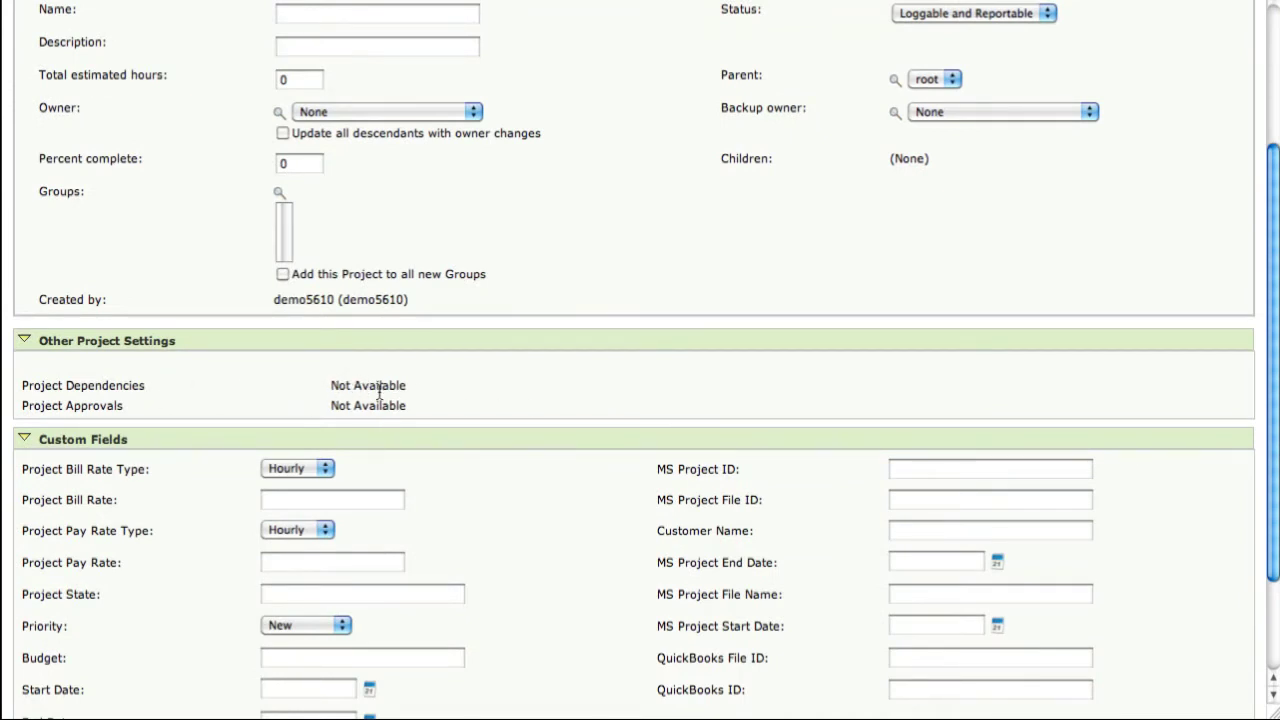
pyautogui.scroll(-3, 577, 510)
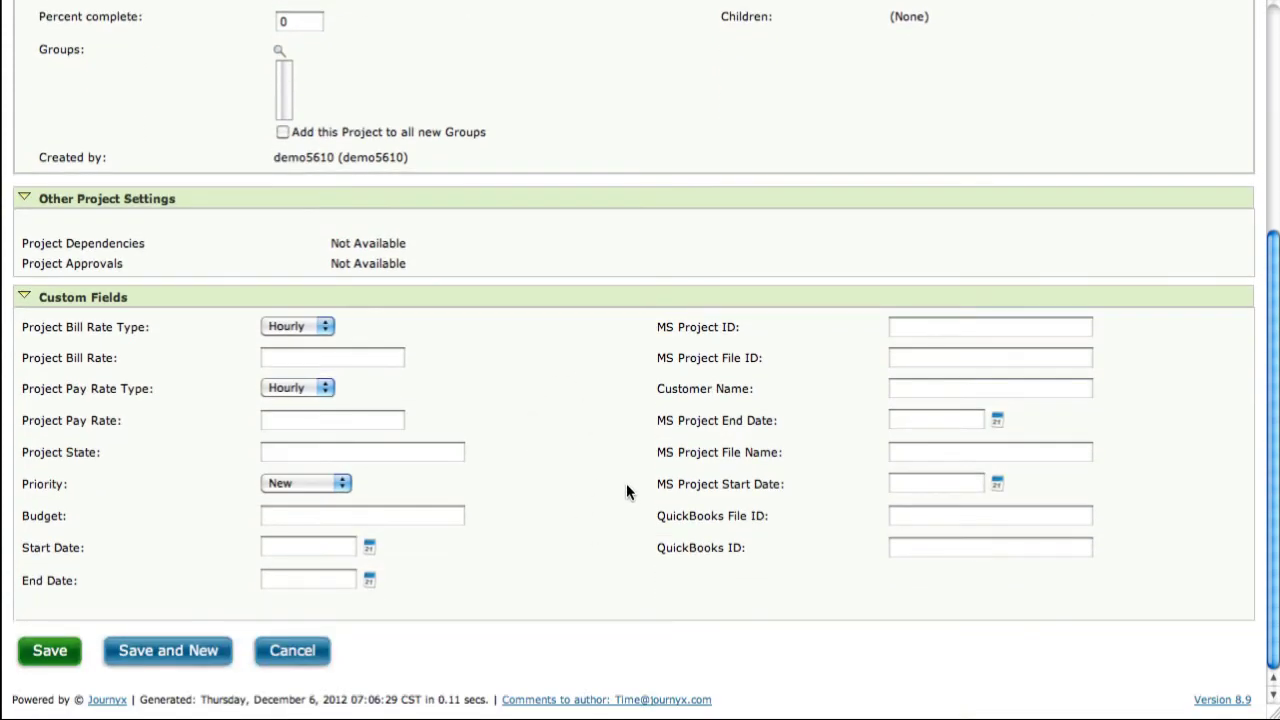
pyautogui.scroll(5, 546, 413)
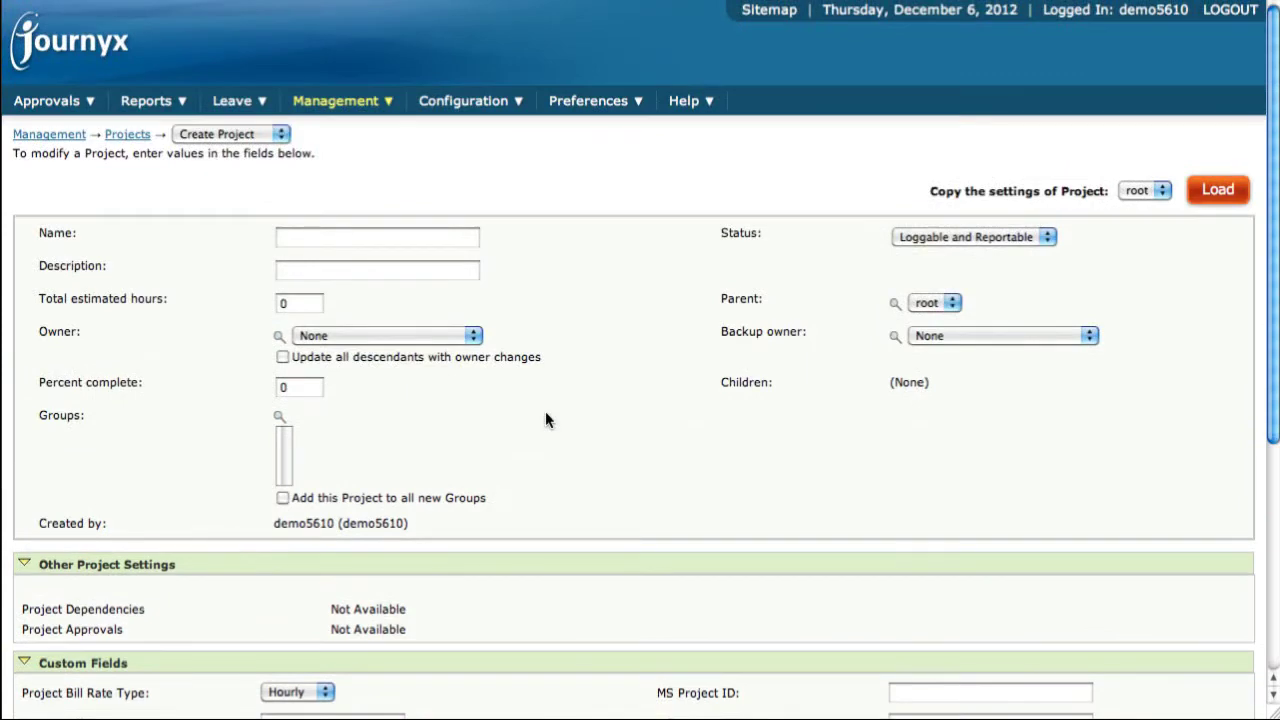
# Enter "test project" as both the name and the description of the new project.
pyautogui.click(359, 235)
pyautogui.write('test project')
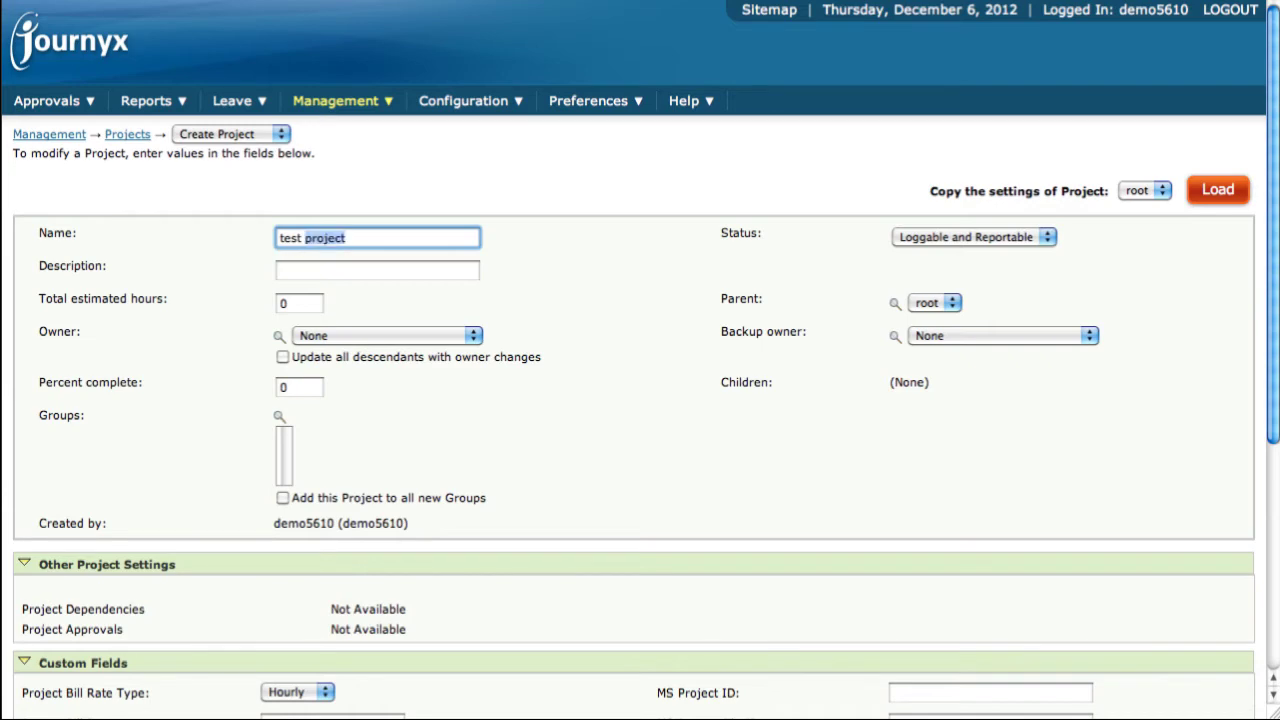
pyautogui.press('Right')
pyautogui.click(382, 272)
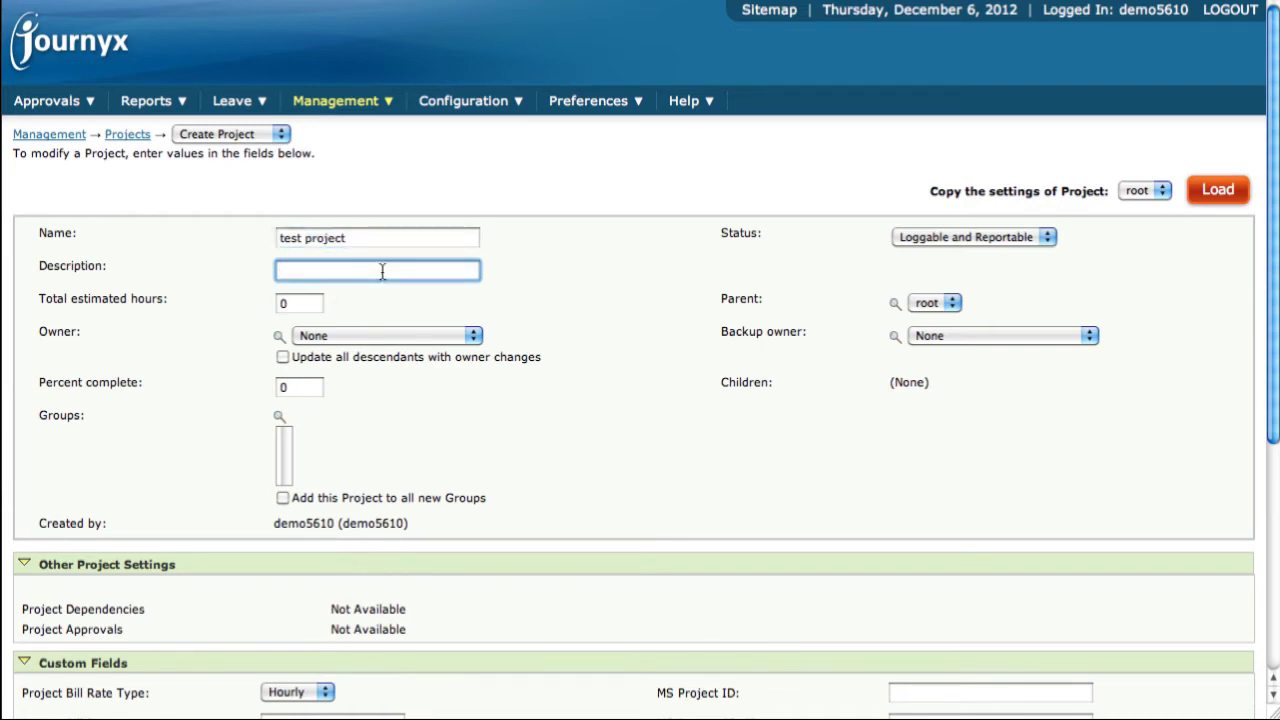
pyautogui.write('test t')
pyautogui.write('roject')
# Check the status options, keep Loggable and Reportable, and save the new project after reviewing its remaining fields.
pyautogui.click(980, 240)
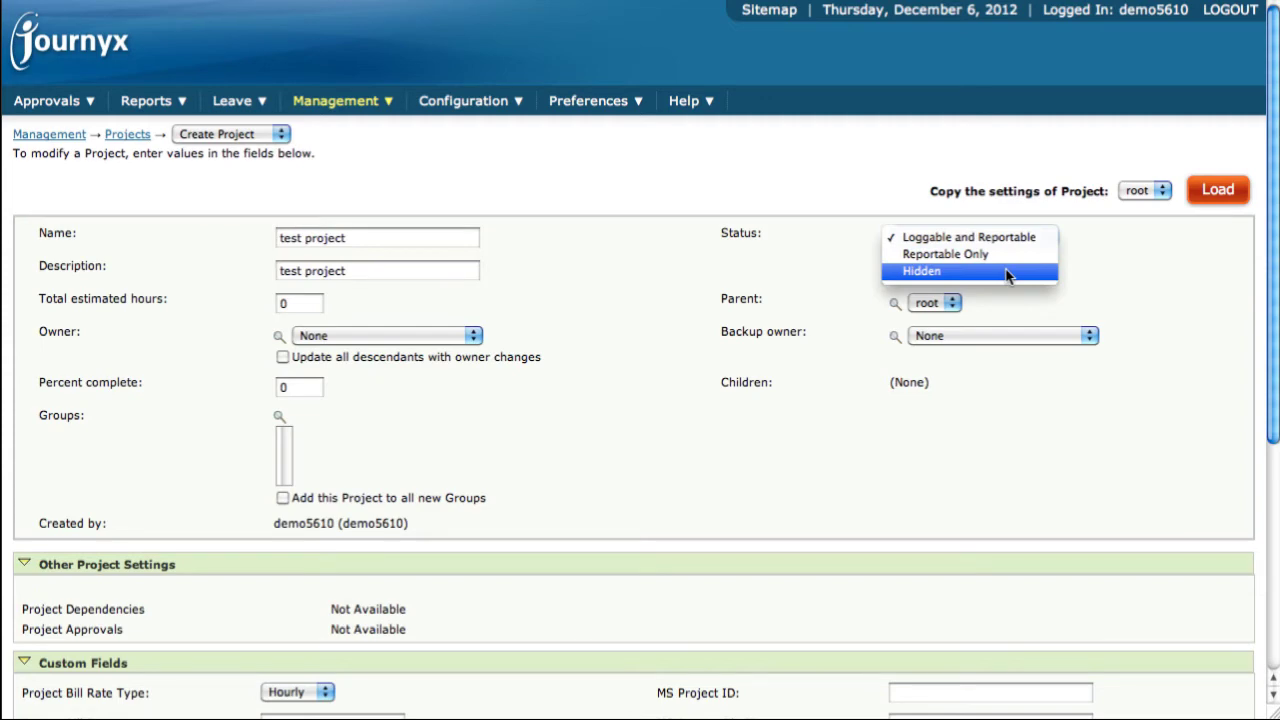
pyautogui.click(632, 304)
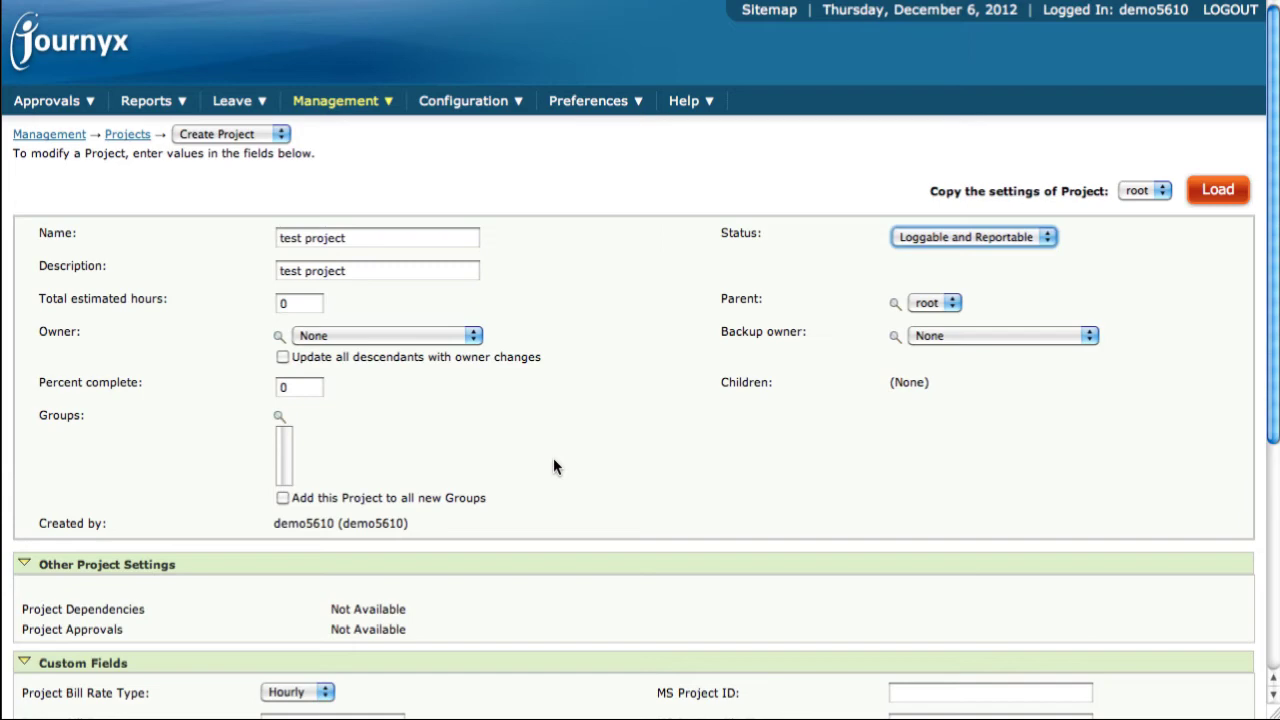
pyautogui.scroll(-1, 555, 466)
pyautogui.scroll(1, 555, 466)
pyautogui.scroll(-4, 554, 460)
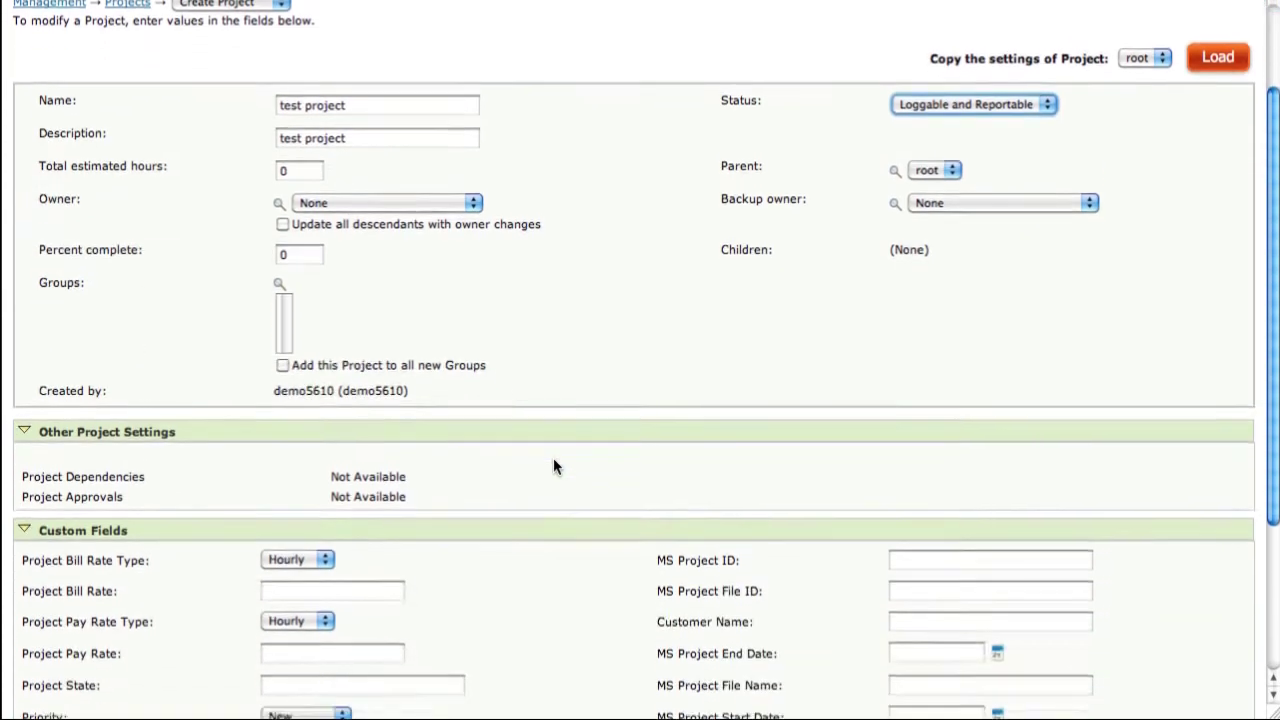
pyautogui.scroll(4, 554, 460)
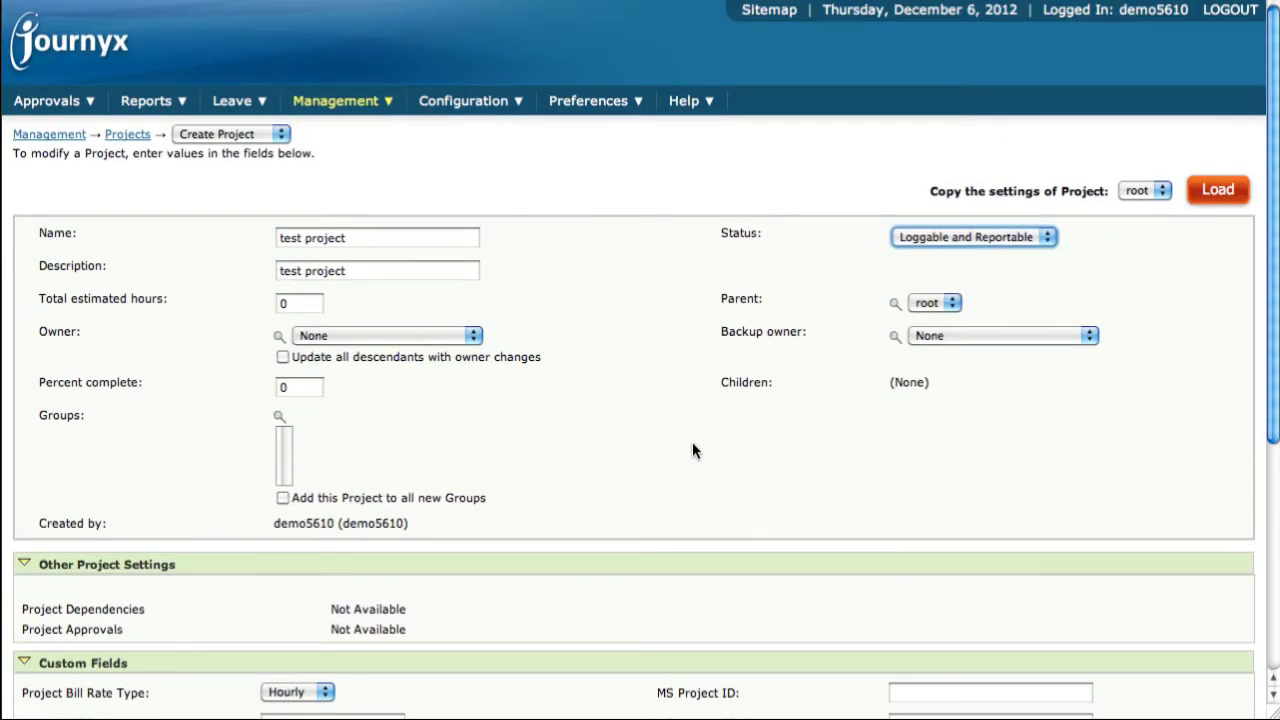
pyautogui.scroll(-4, 692, 450)
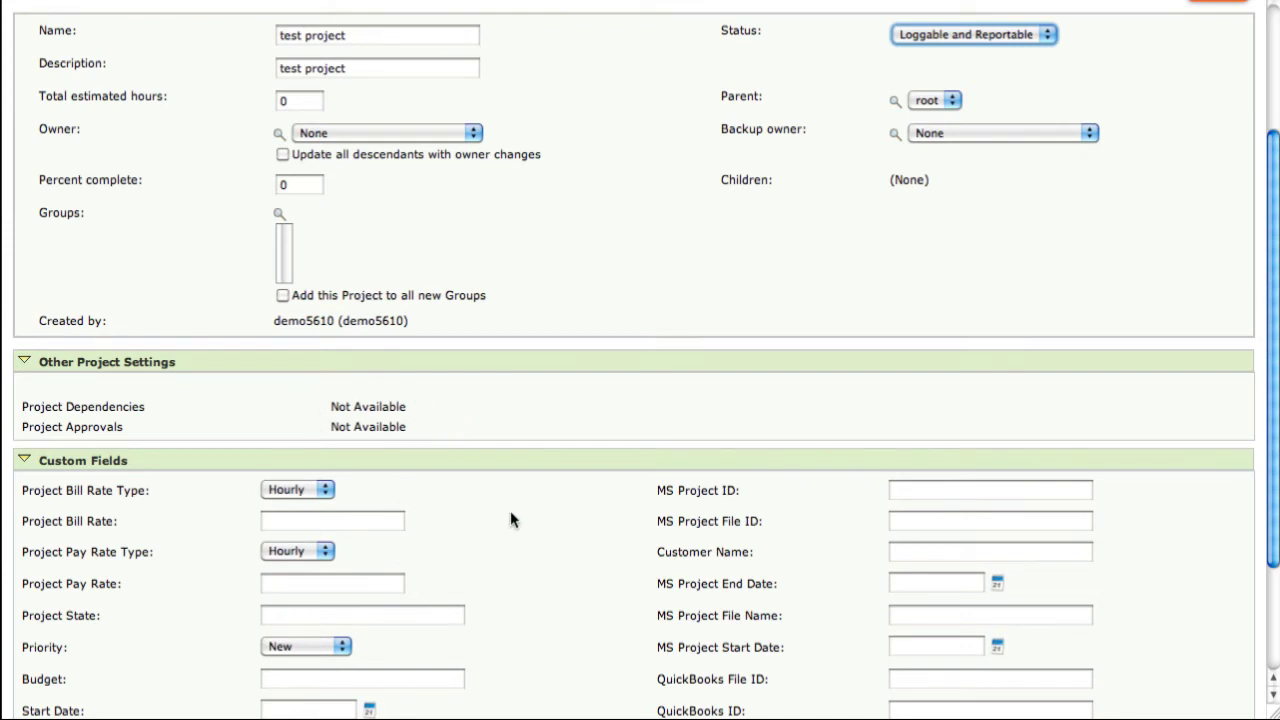
pyautogui.scroll(-3, 510, 519)
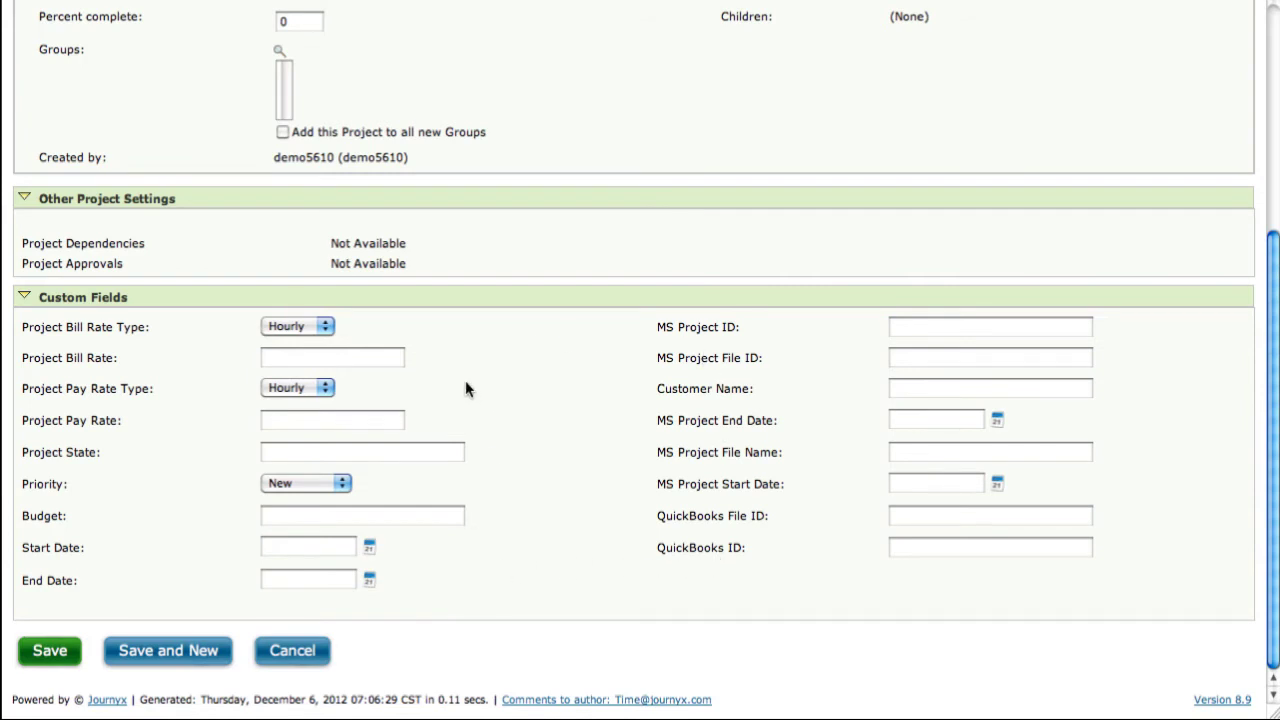
pyautogui.click(60, 652)
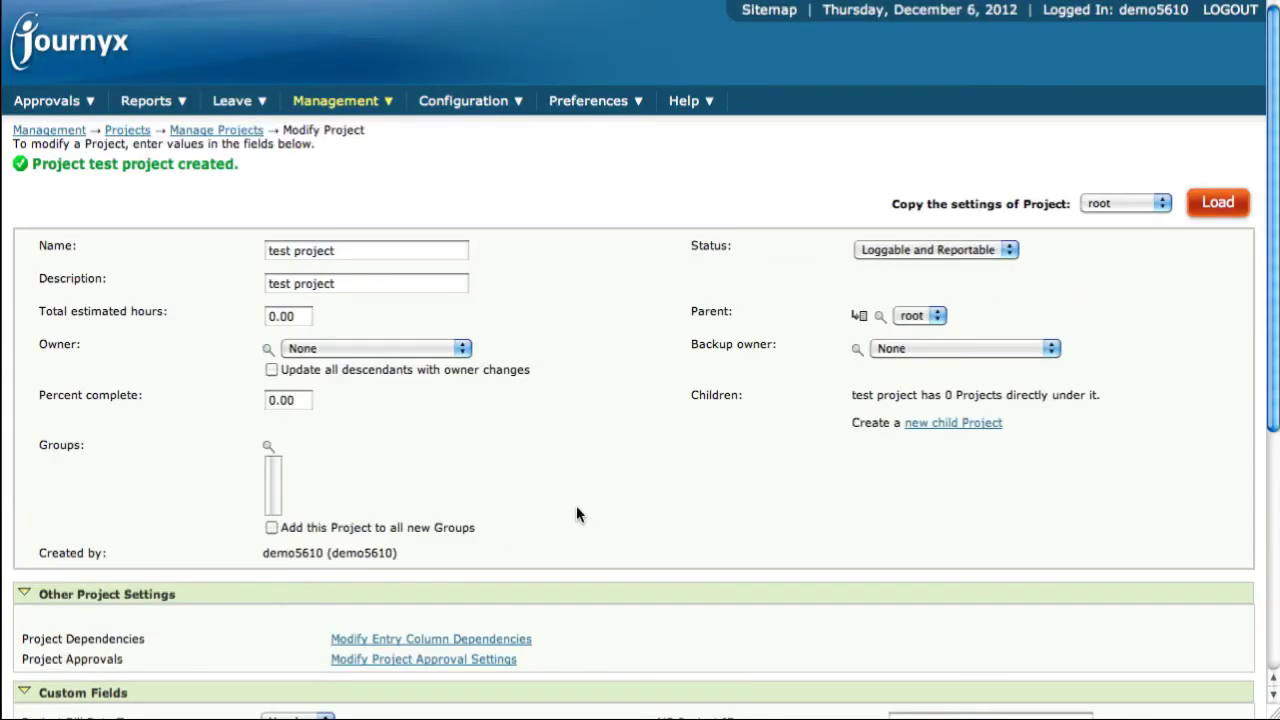
# Add Clerical and Coding to the Activity dependency list in the test project's entry column dependencies.
pyautogui.scroll(-3, 577, 510)
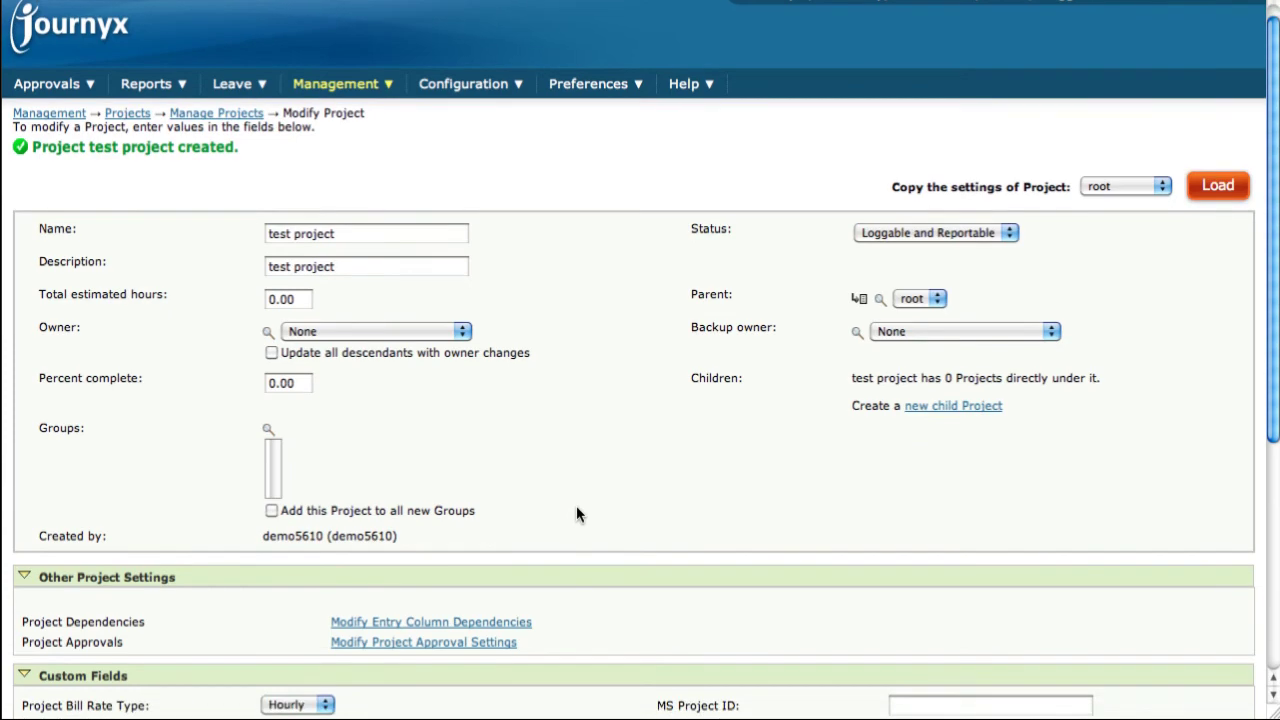
pyautogui.scroll(-1, 576, 505)
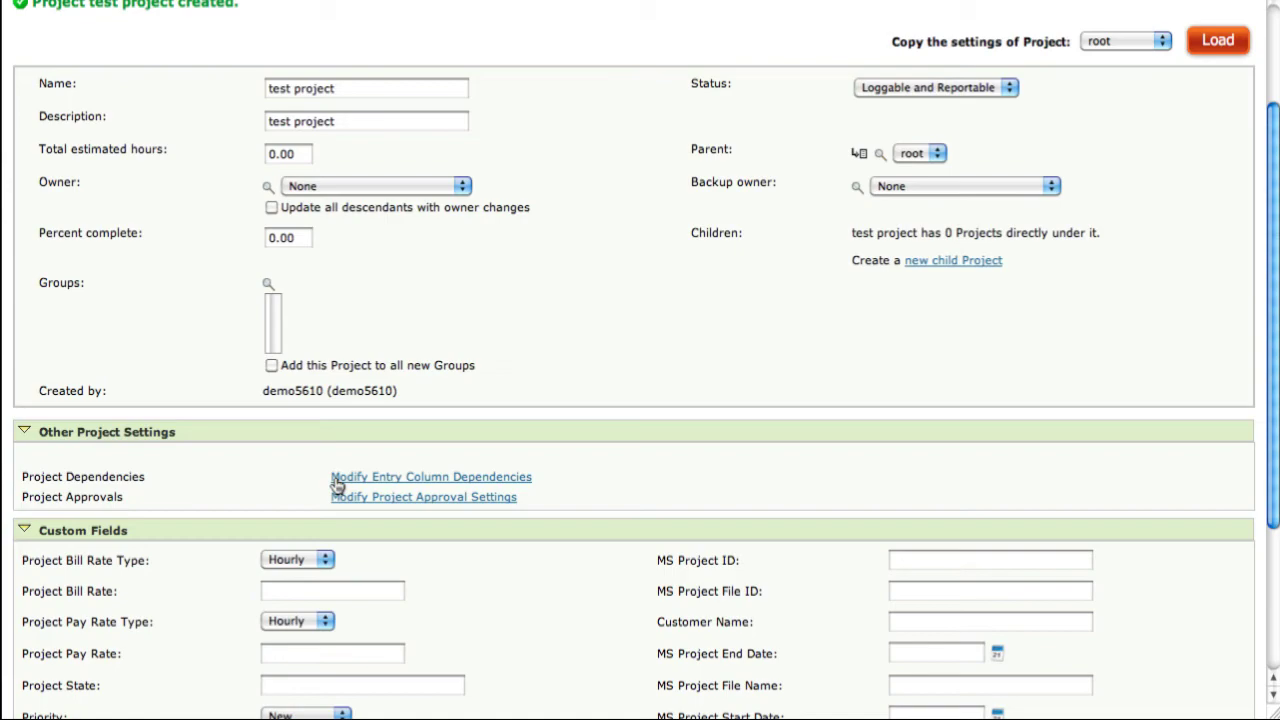
pyautogui.click(337, 480)
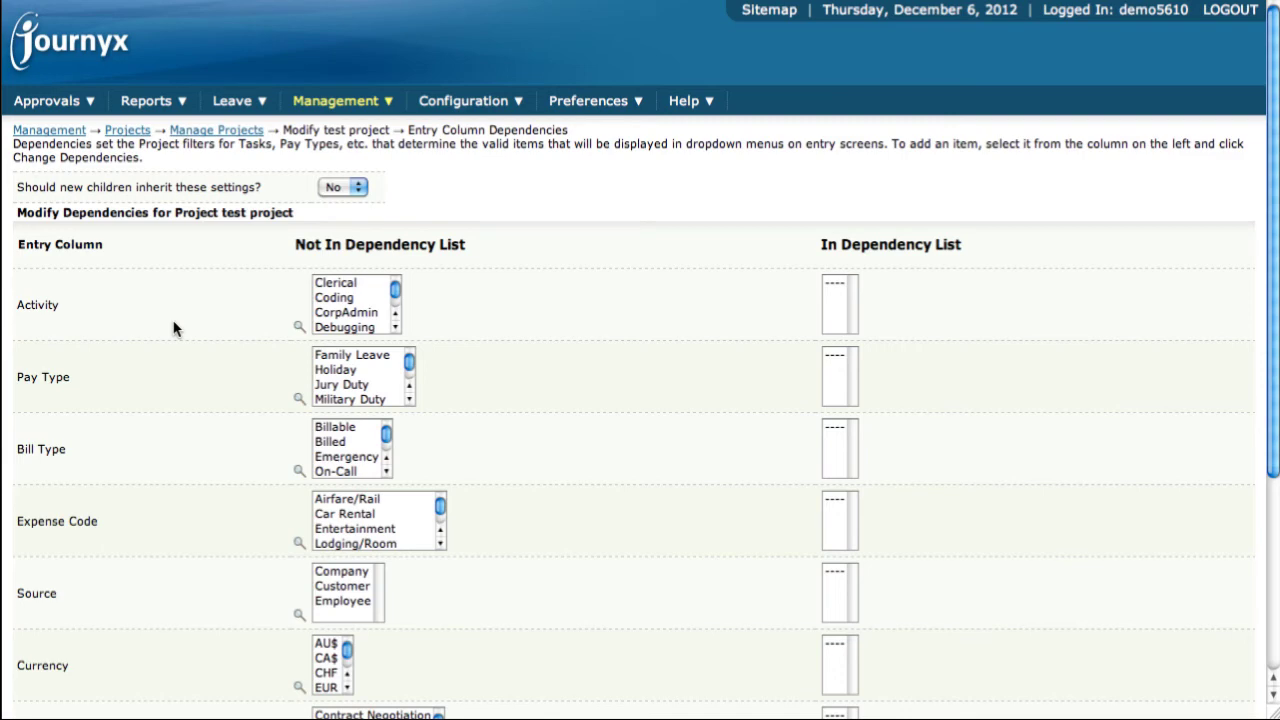
pyautogui.click(340, 285)
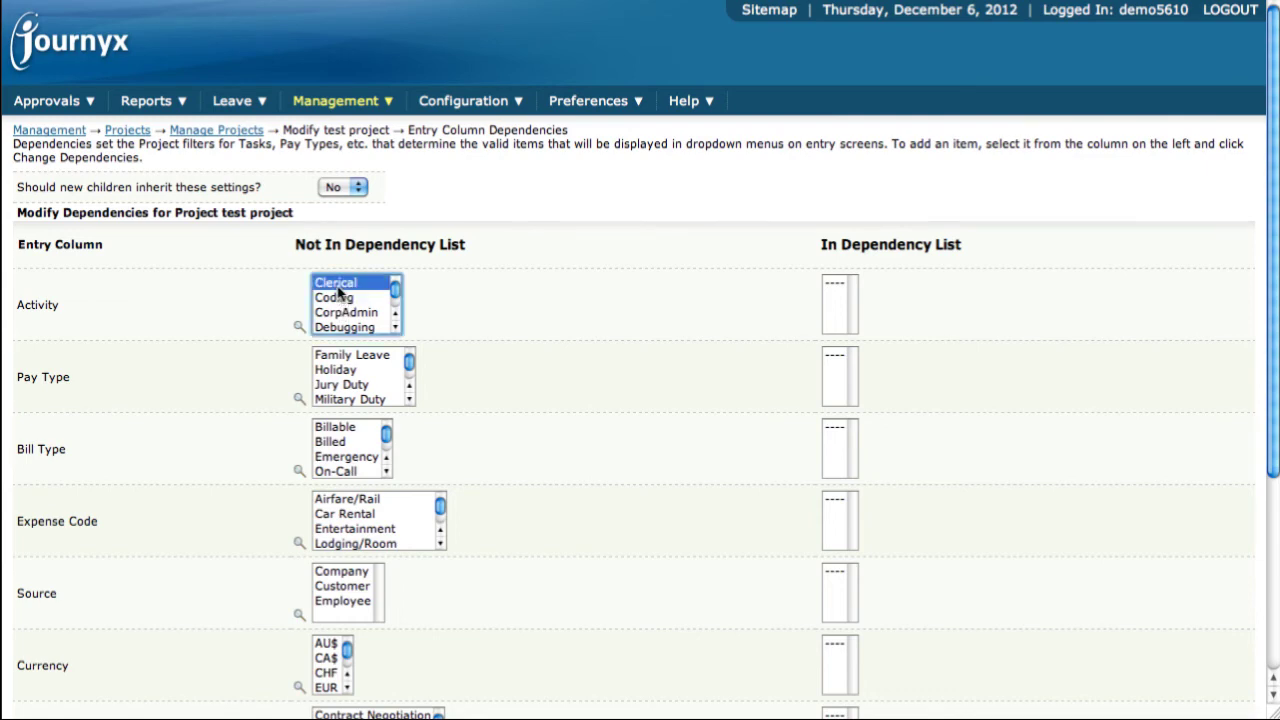
pyautogui.keyDown('shift'); pyautogui.click(343, 298); pyautogui.keyUp('shift')
pyautogui.scroll(-5, 552, 324)
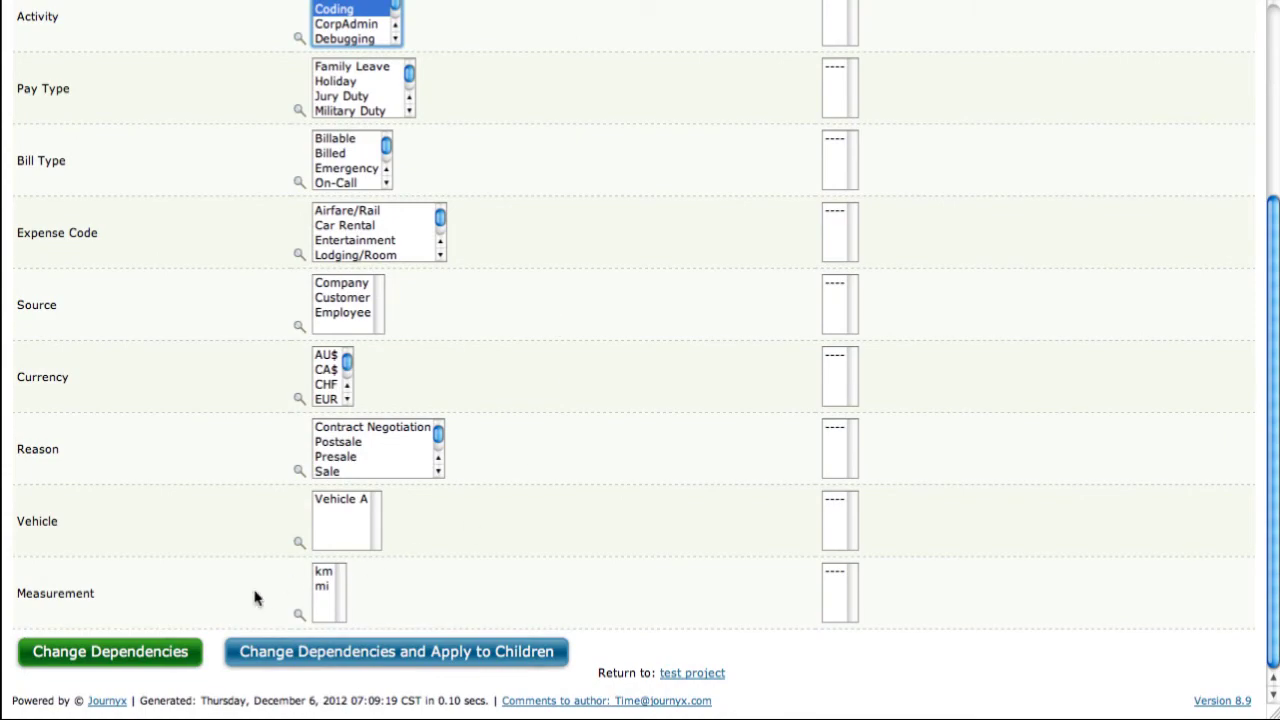
pyautogui.click(127, 658)
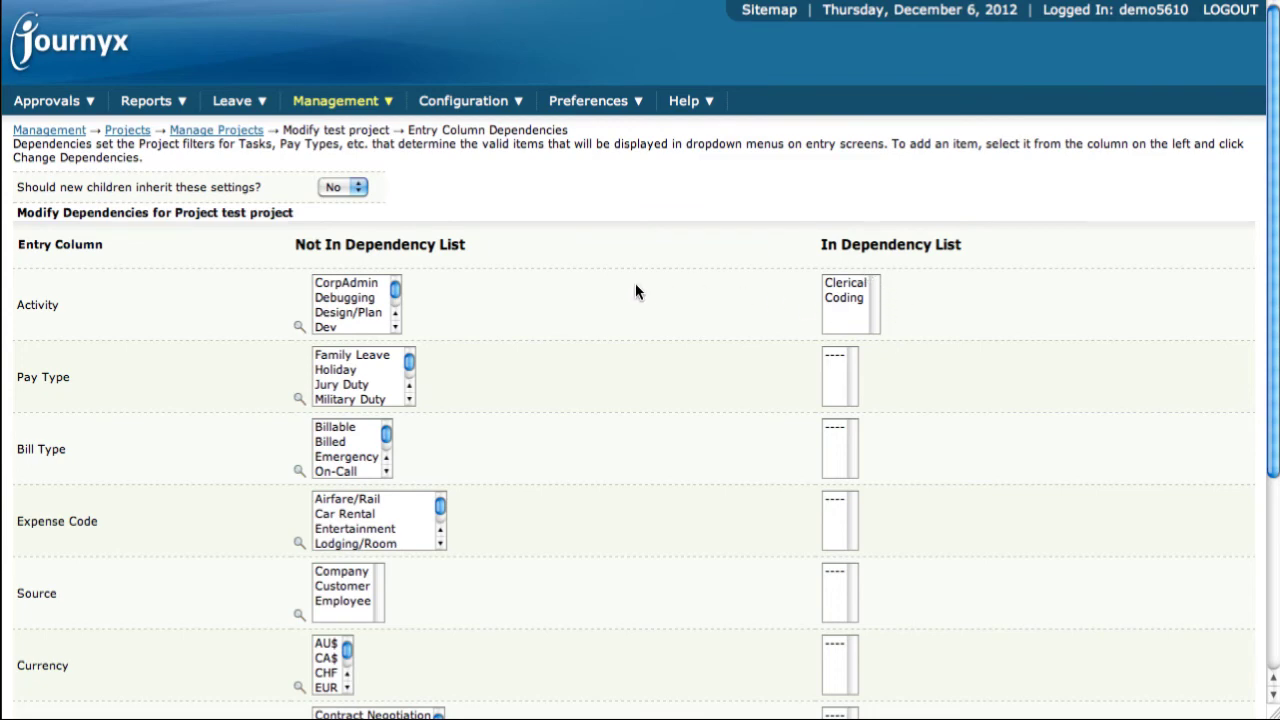
# Go back to the project list, reopen test project and open its project approval settings.
pyautogui.click(240, 132)
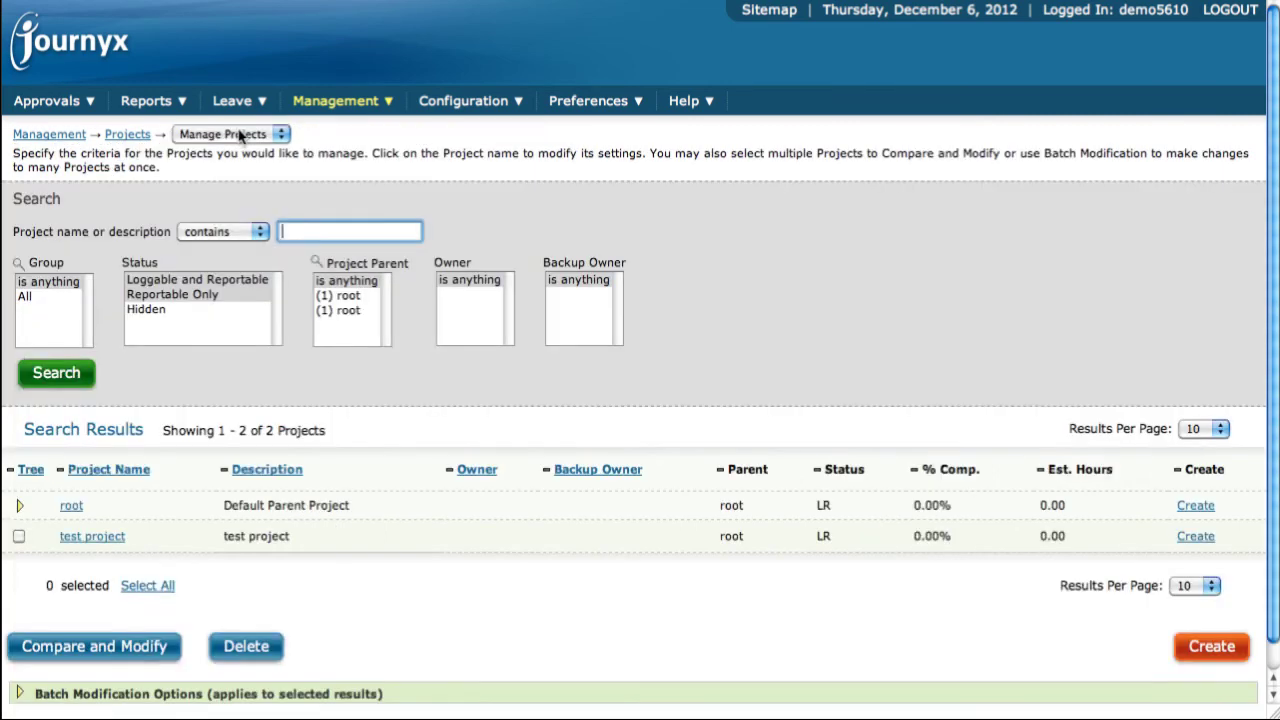
pyautogui.click(91, 541)
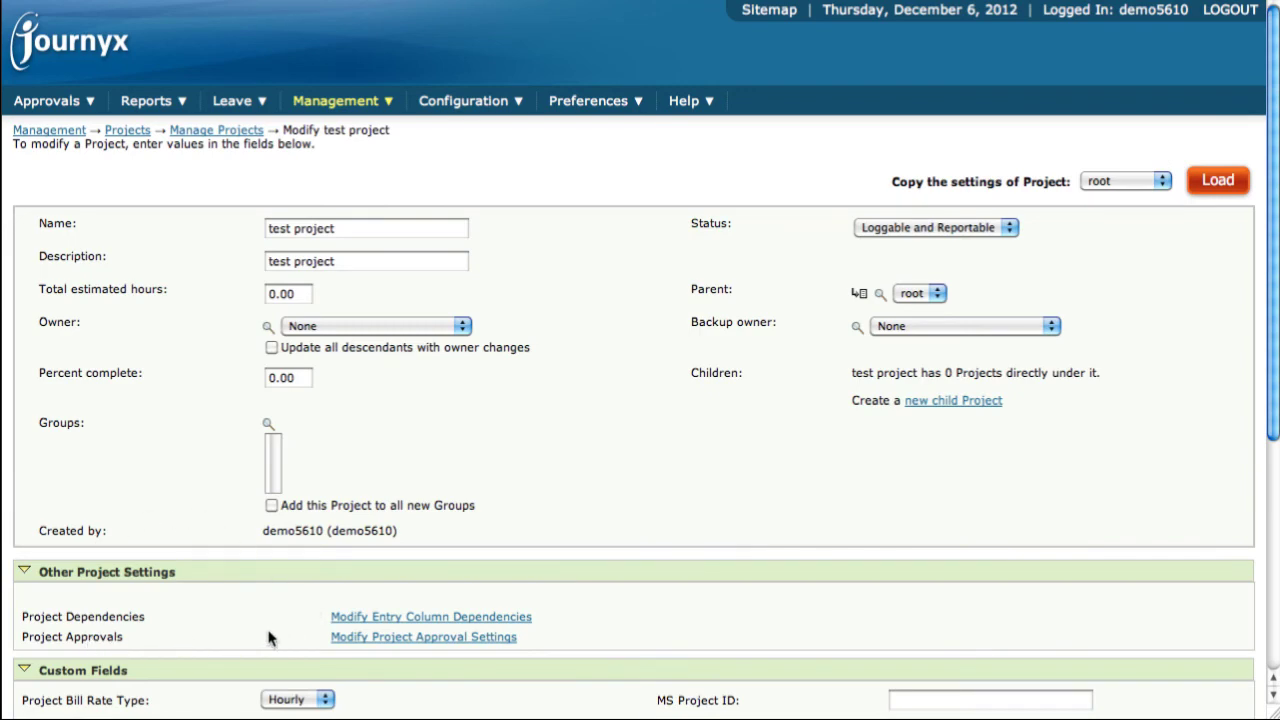
pyautogui.click(370, 638)
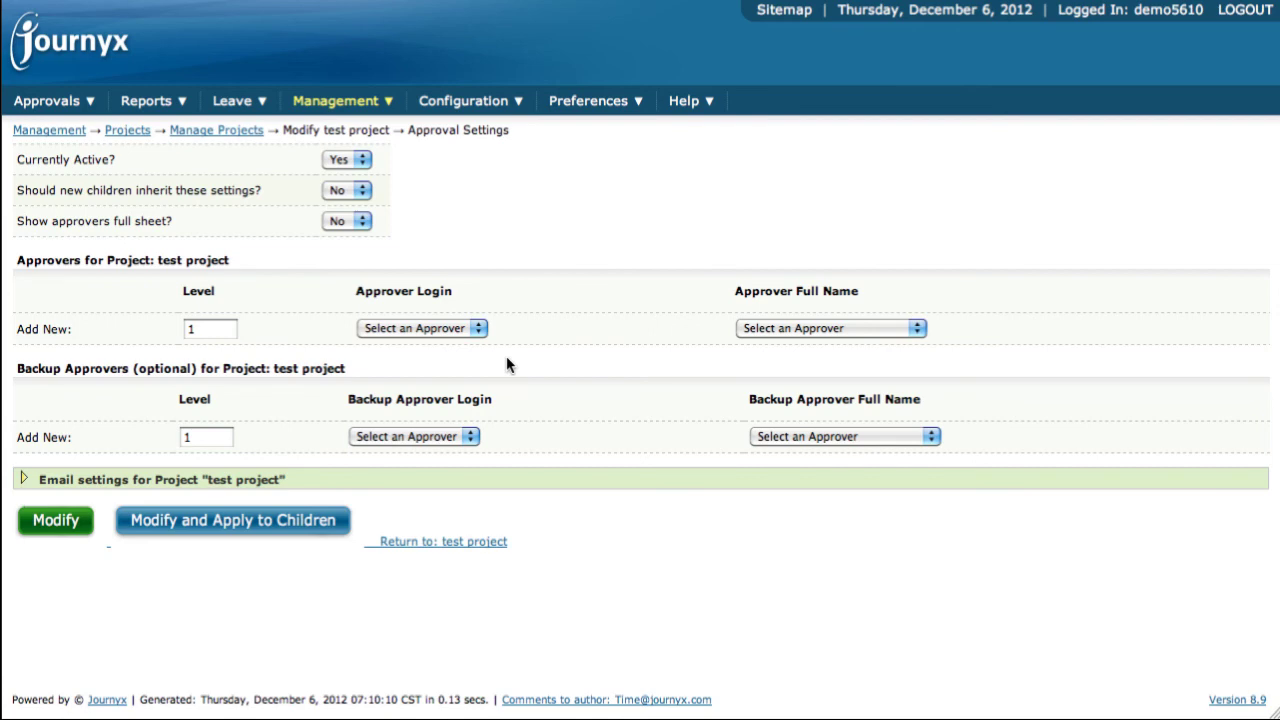
# Examine the email notification settings for the test project's approvals and return to the project list.
pyautogui.click(207, 484)
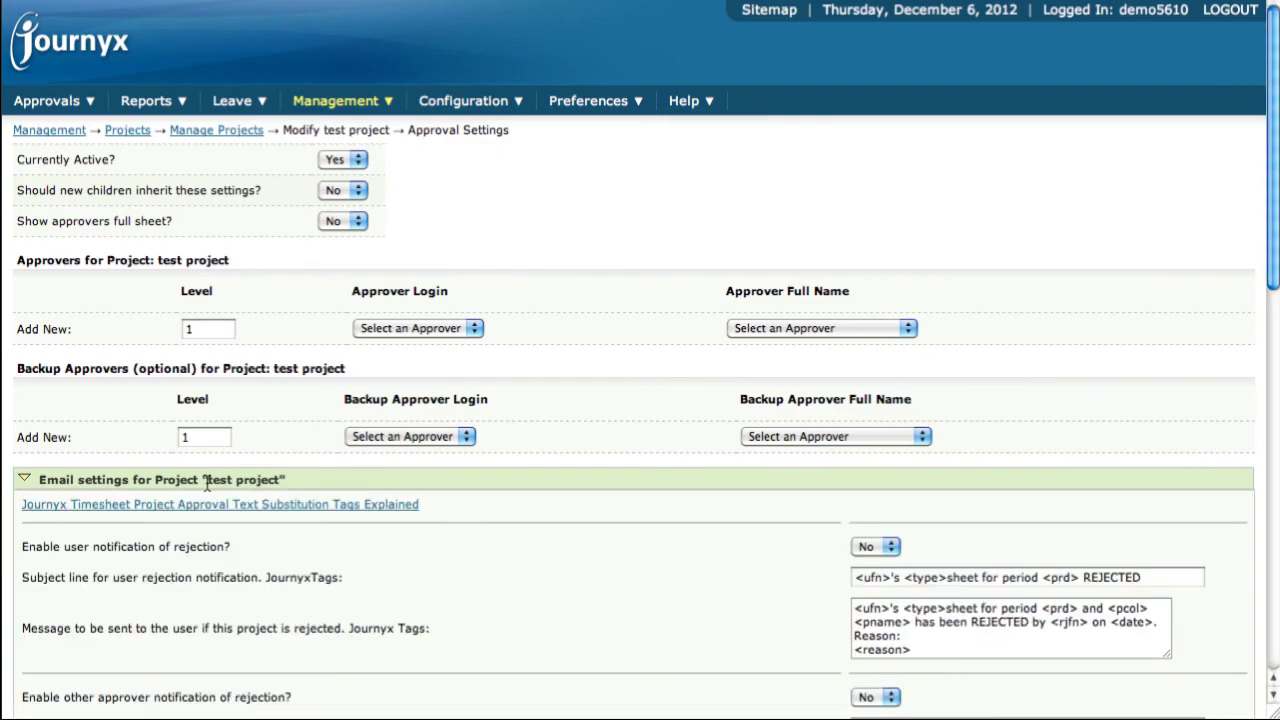
pyautogui.scroll(-9, 454, 532)
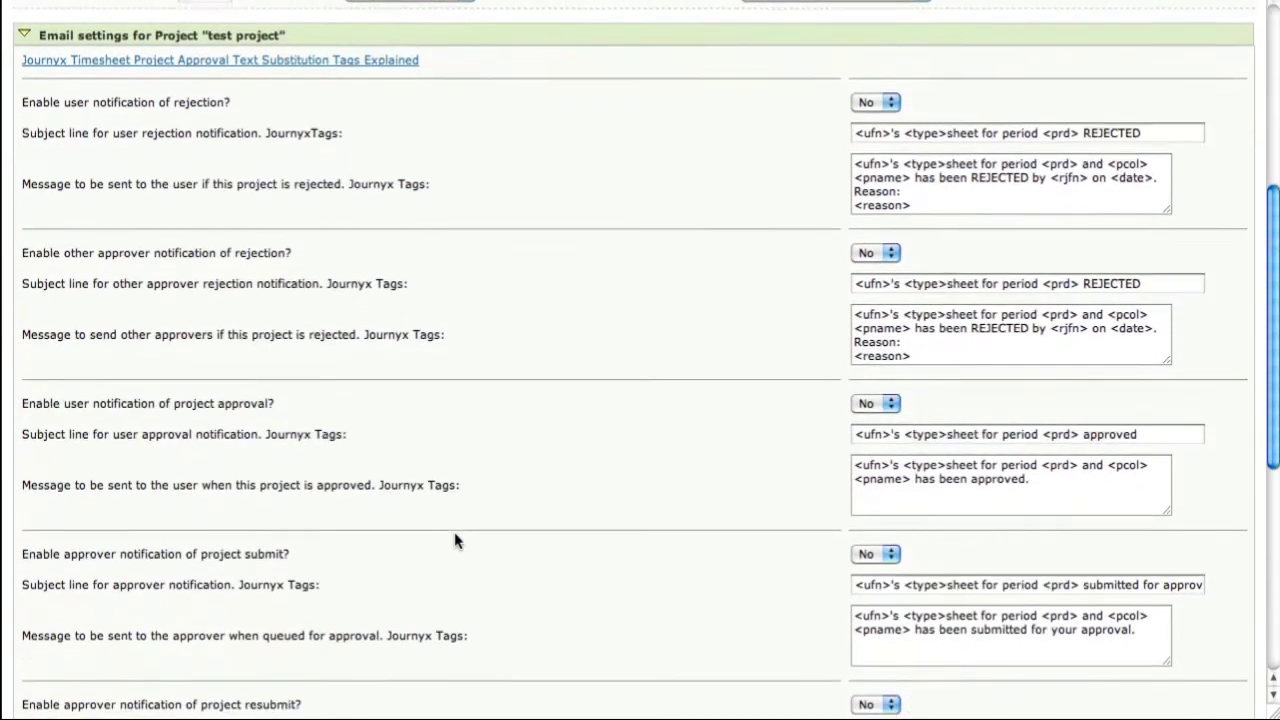
pyautogui.scroll(-2, 454, 540)
pyautogui.scroll(10, 454, 540)
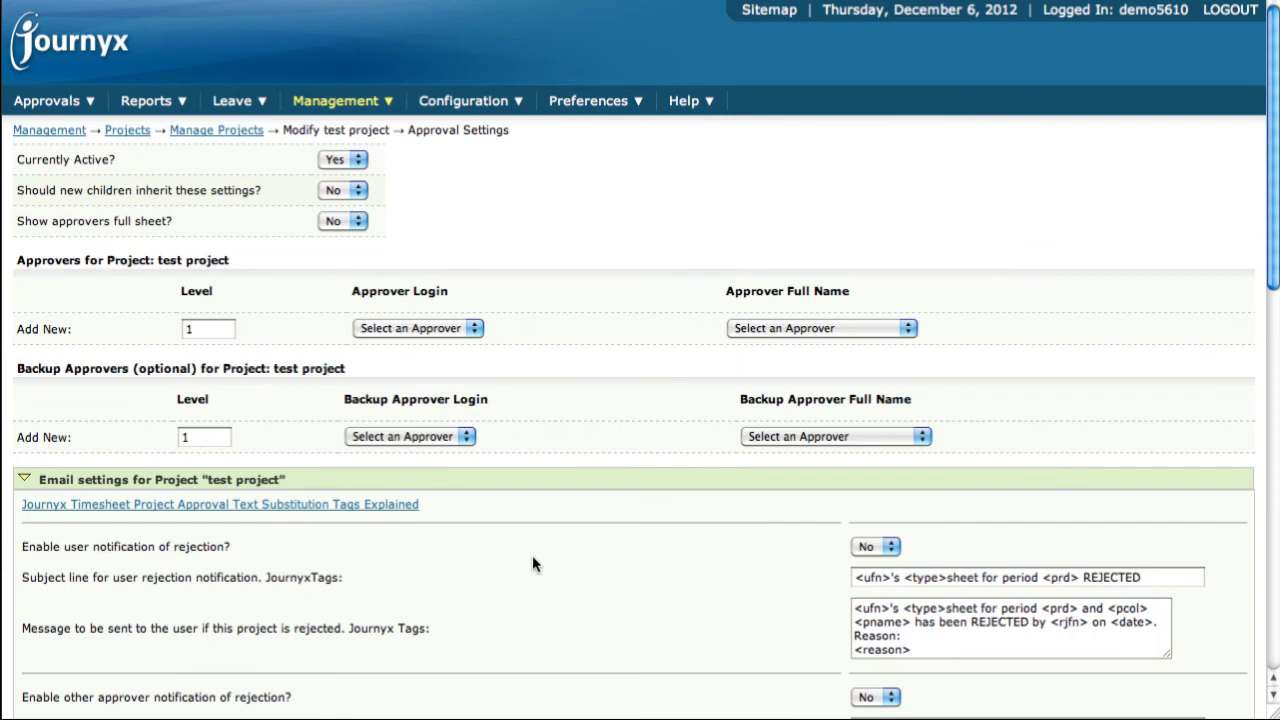
pyautogui.scroll(-12, 532, 565)
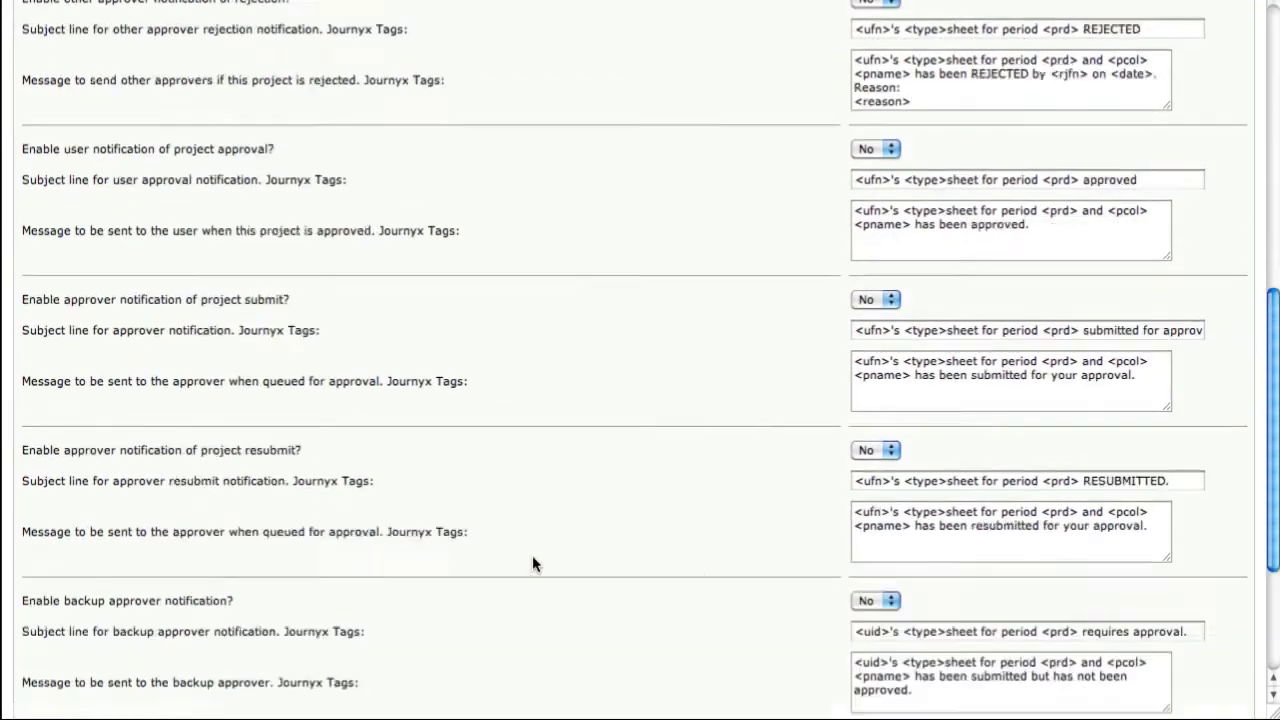
pyautogui.scroll(12, 532, 565)
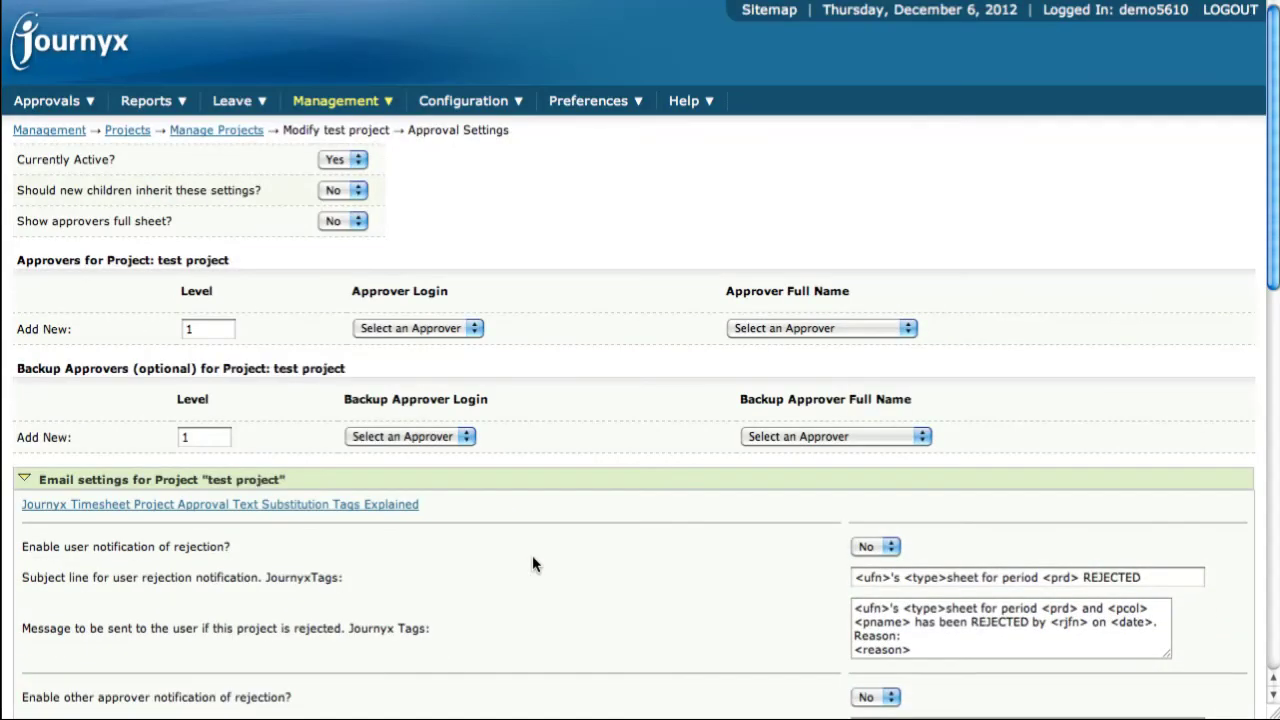
pyautogui.click(214, 133)
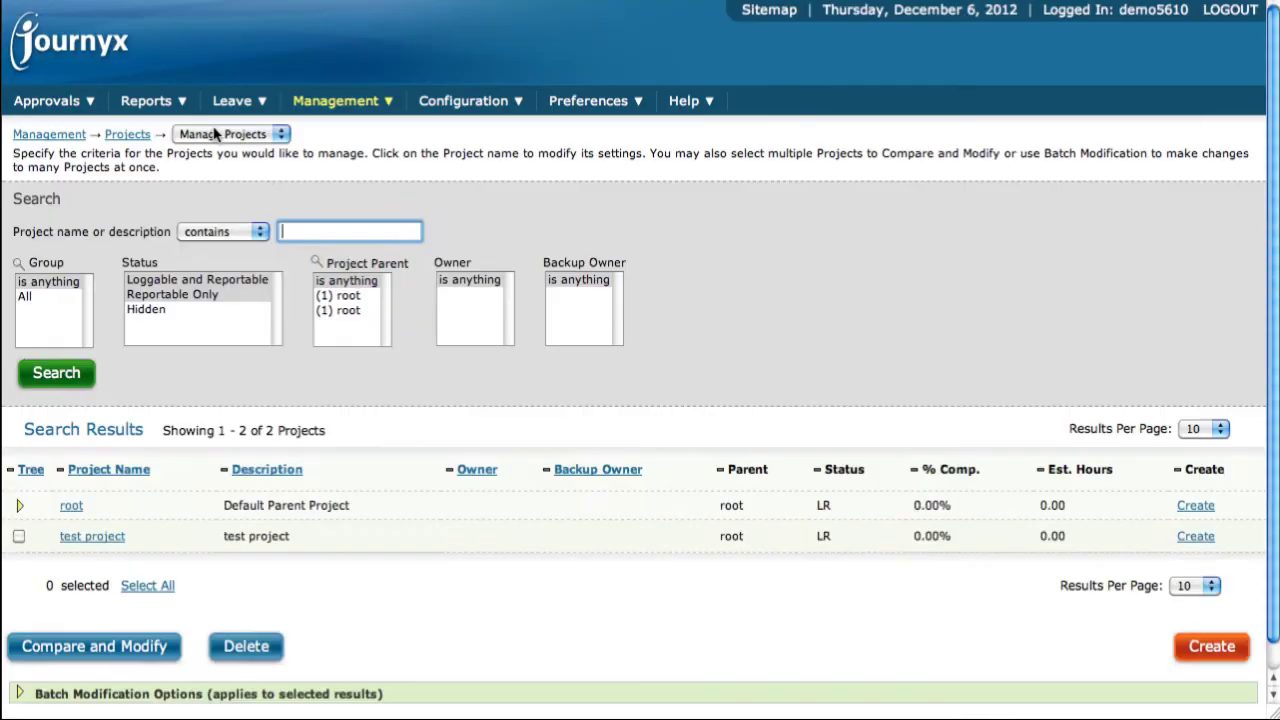